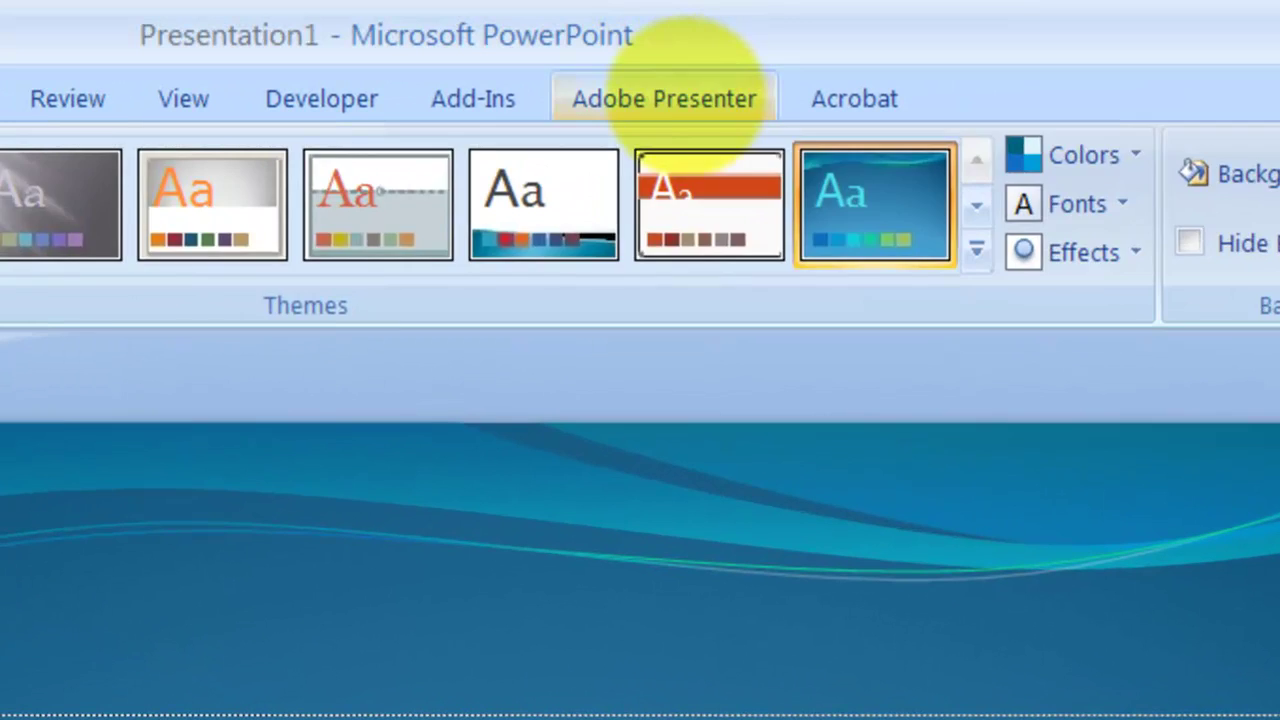
Show the Adobe Presenter commands, switch to the Home commands and return to the Adobe Presenter commands.
left_click(688, 100)
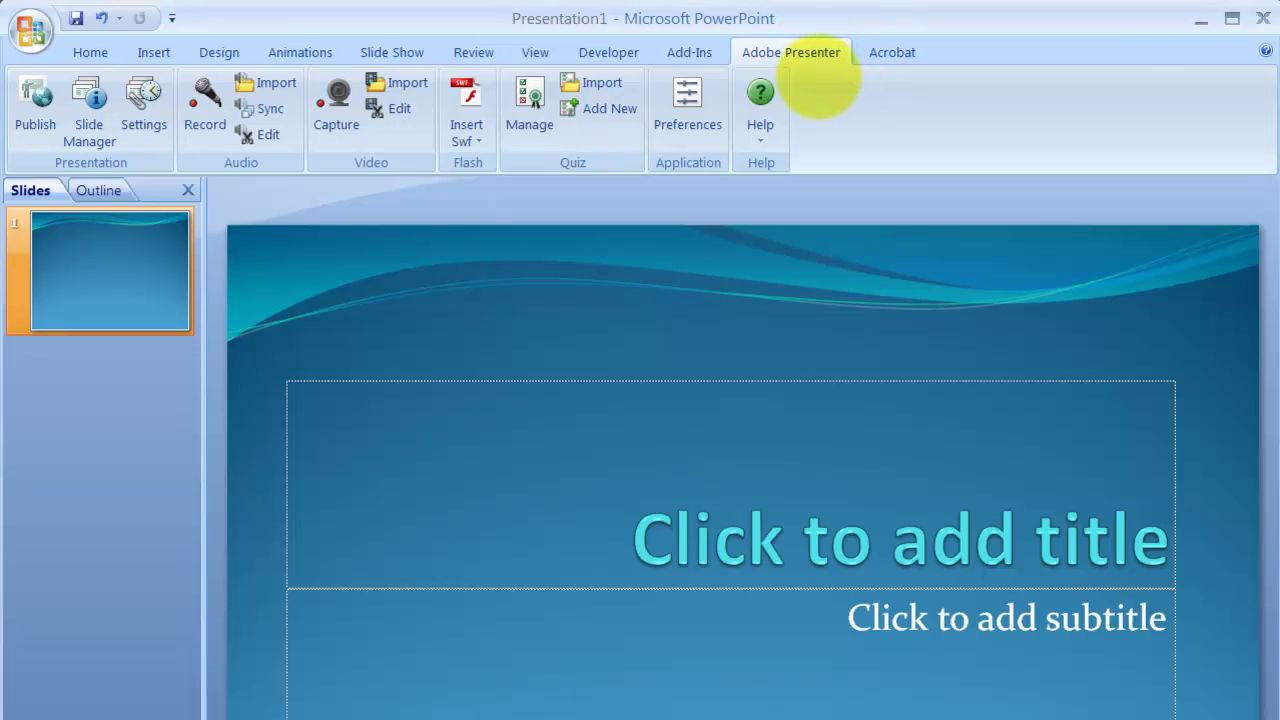
left_click(82, 50)
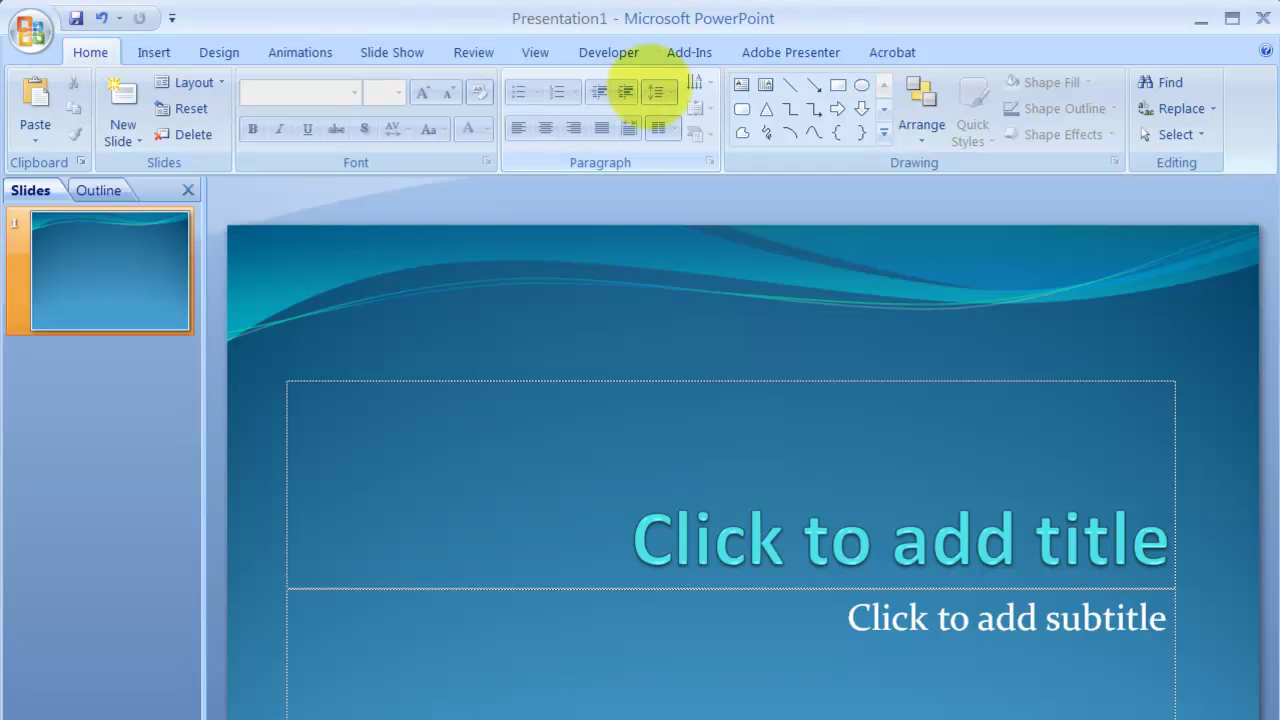
left_click(790, 54)
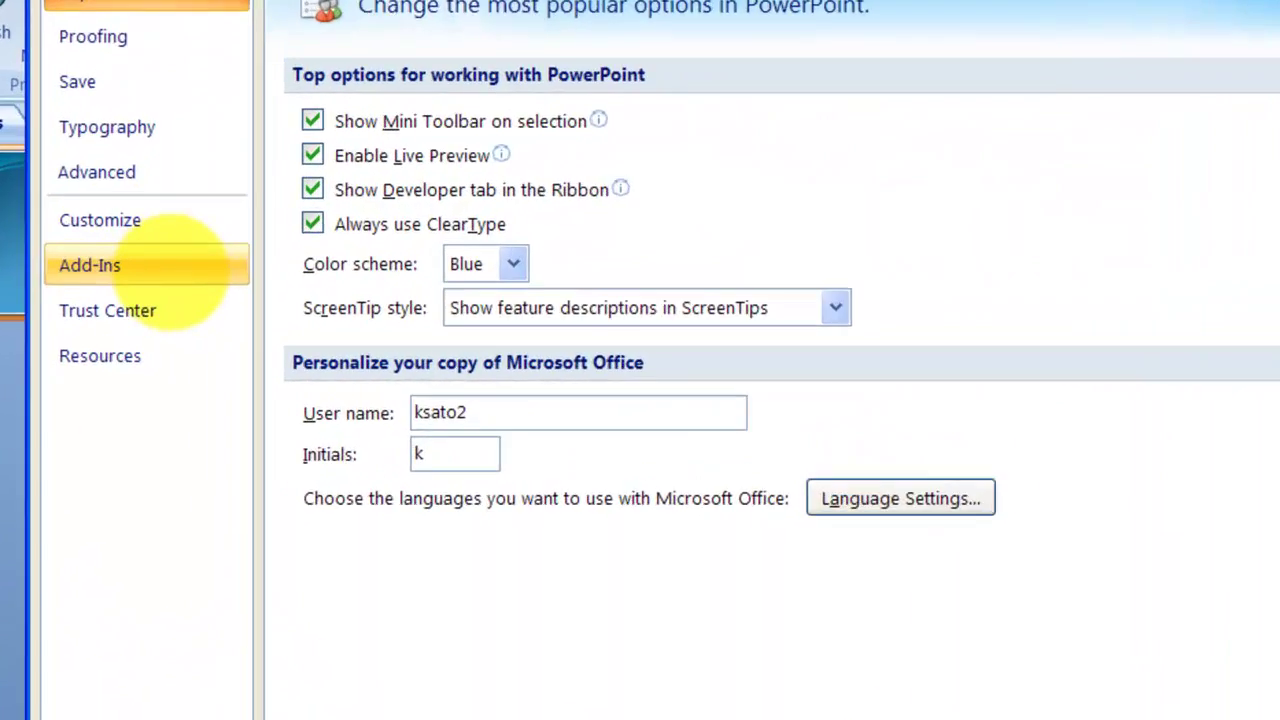
Bring up the add-ins page in the PowerPoint options and show the details of Adobe Presenter PowerPoint COM Addin.
left_click(168, 297)
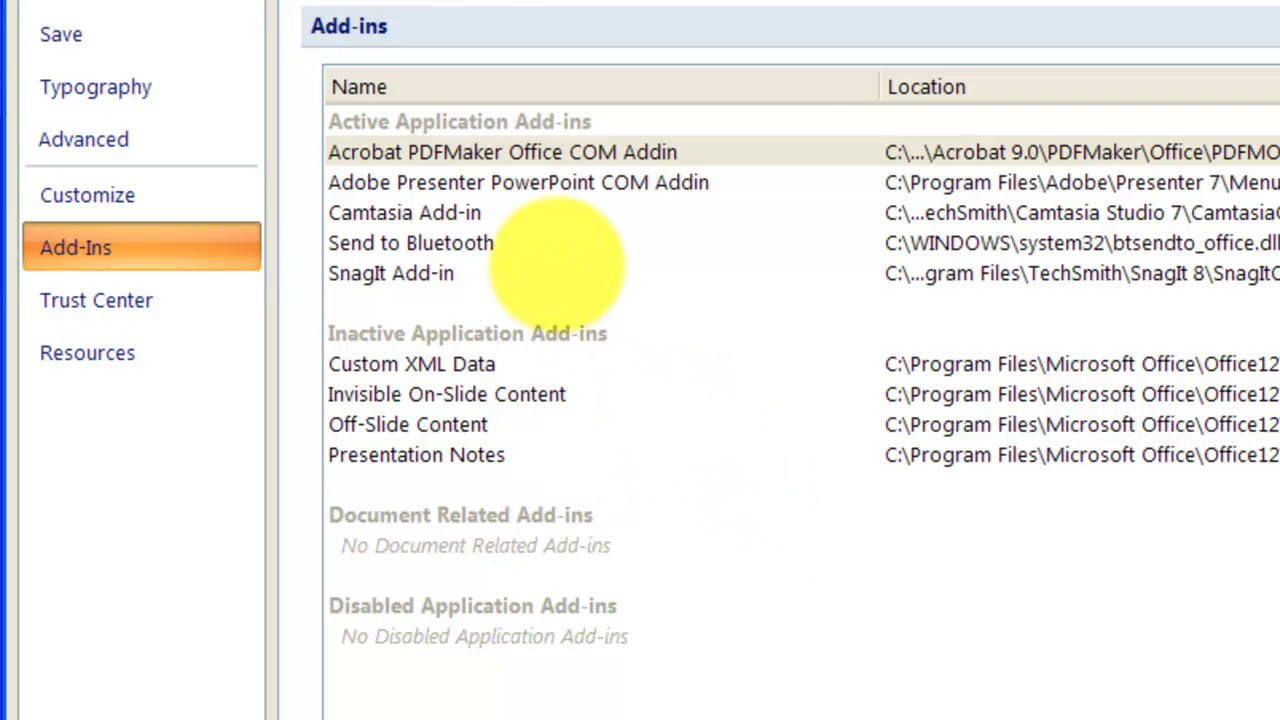
left_click(430, 182)
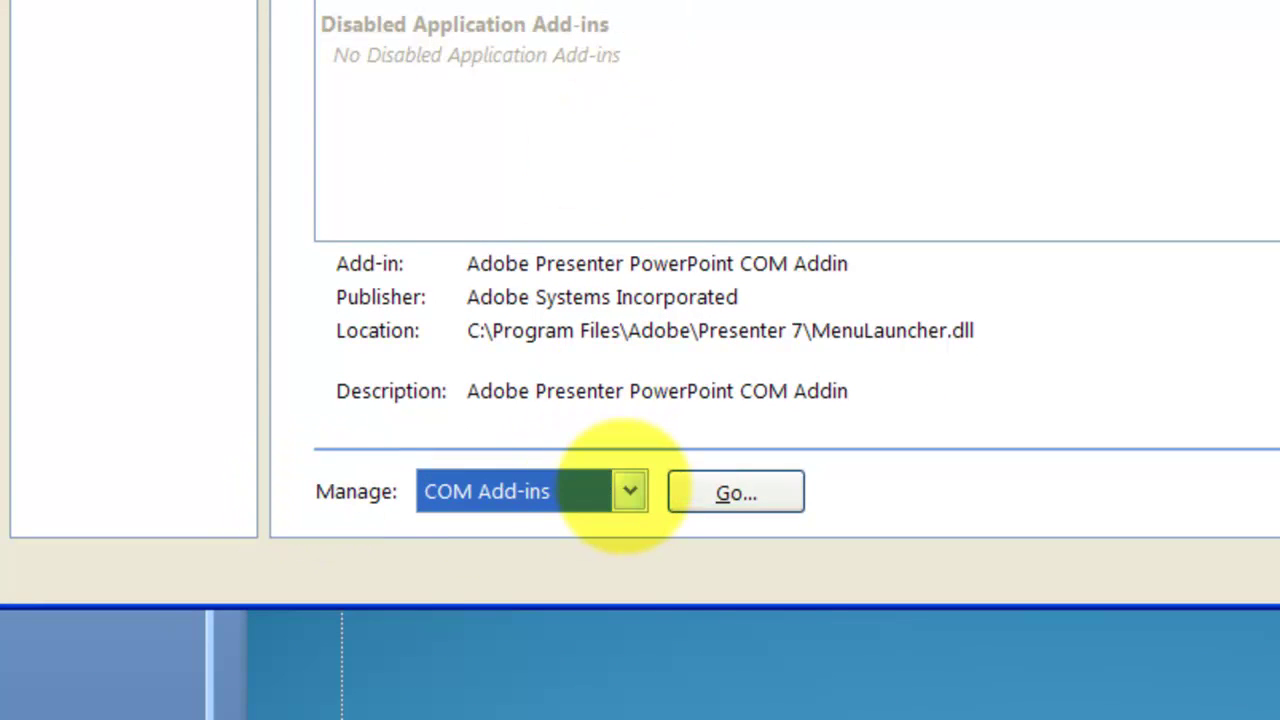
Choose COM Add-ins as the type to manage, open its list and select Adobe Presenter PowerPoint COM Addin.
left_click(628, 490)
left_click(628, 490)
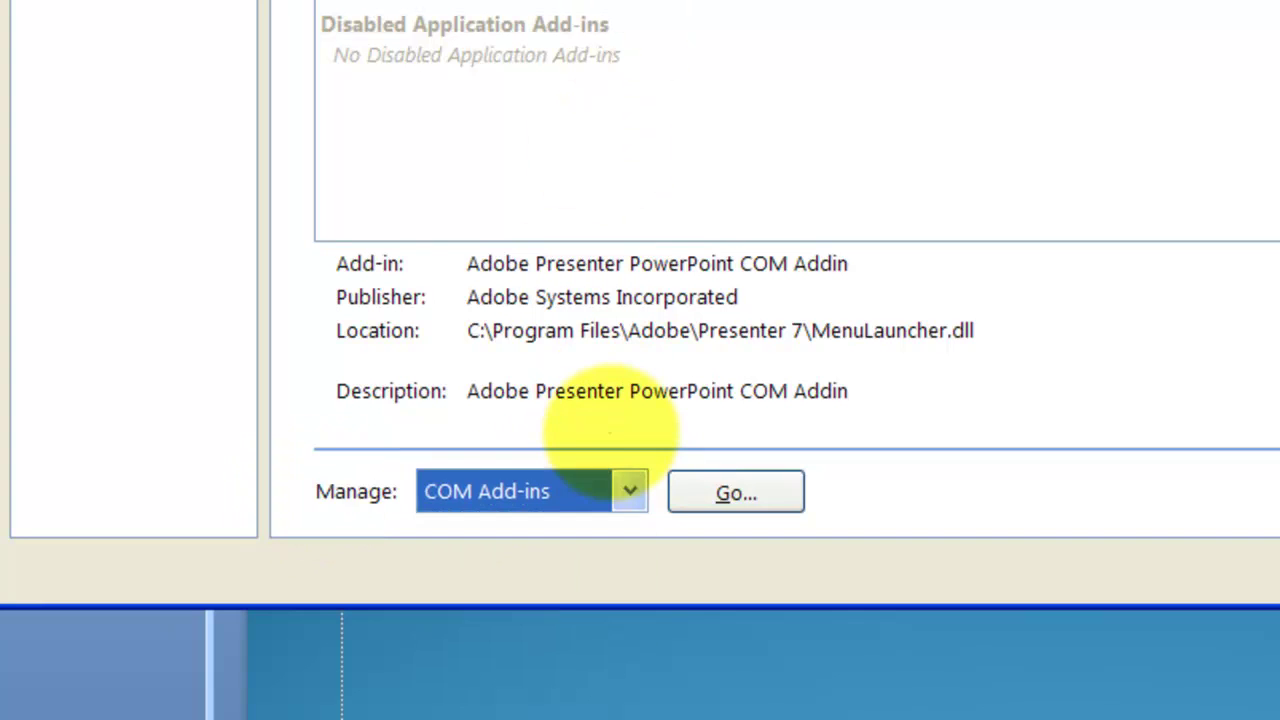
left_click(628, 490)
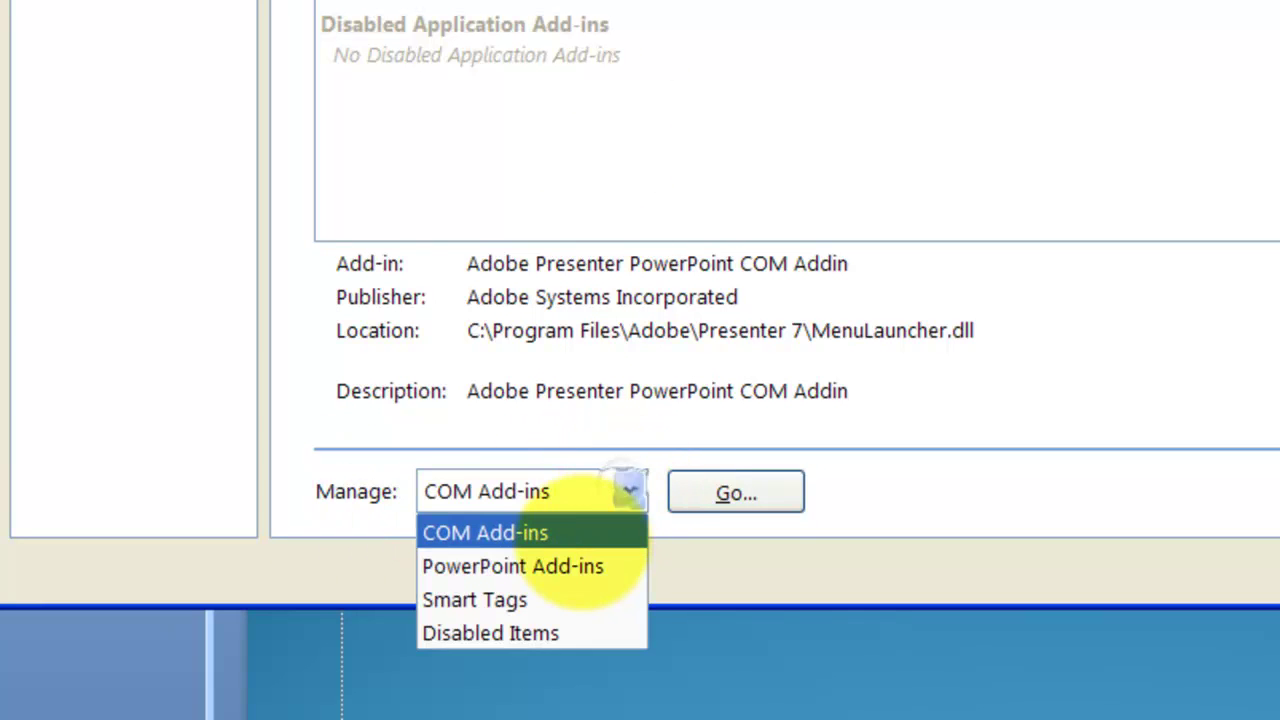
left_click(582, 538)
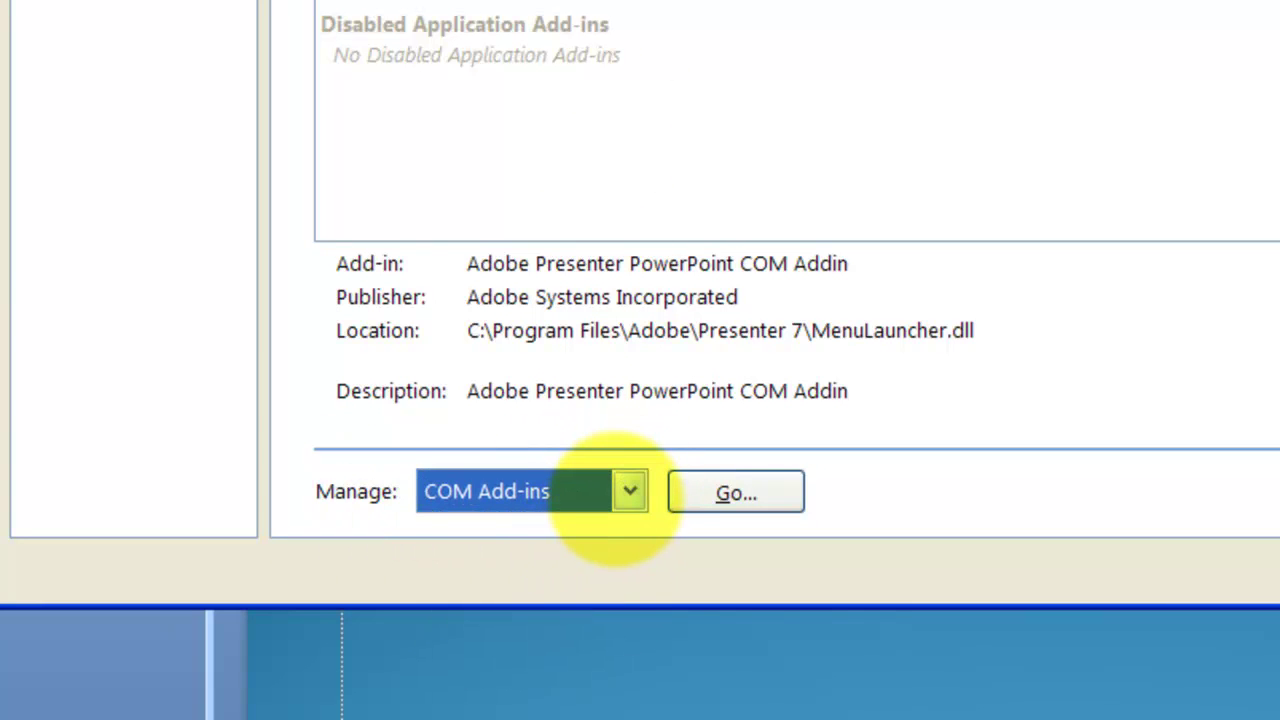
left_click(628, 490)
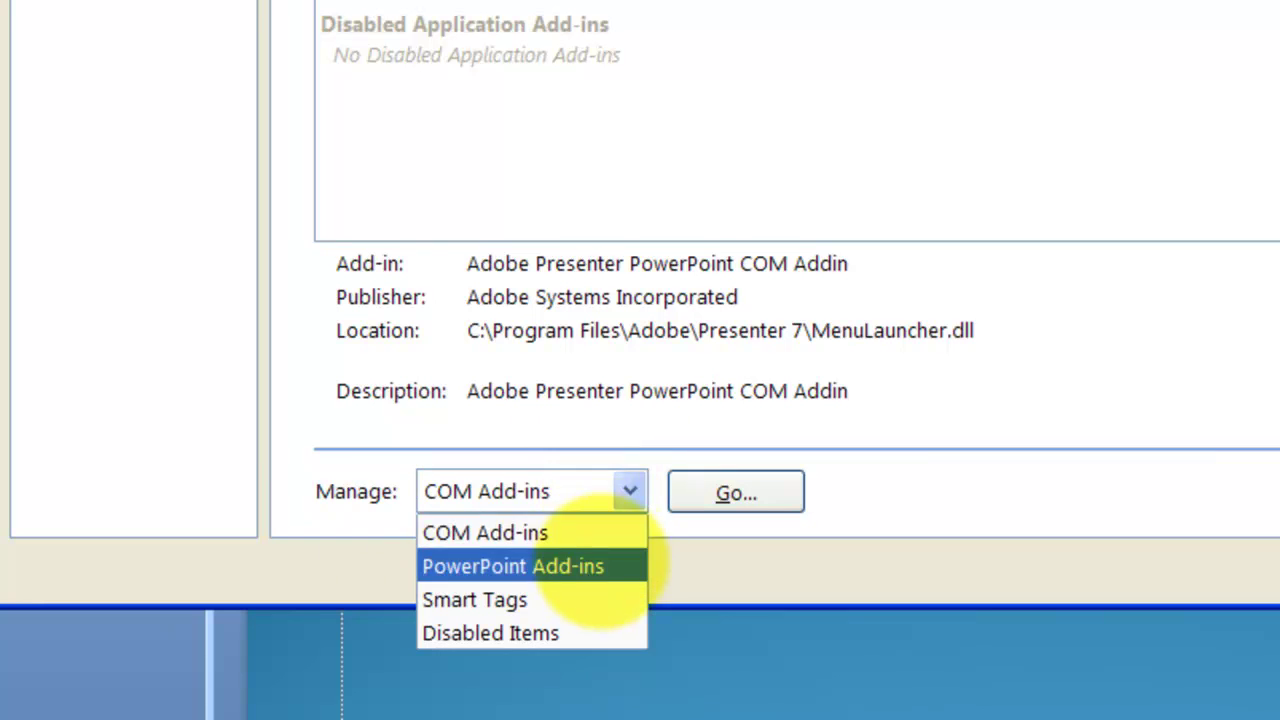
left_click(598, 530)
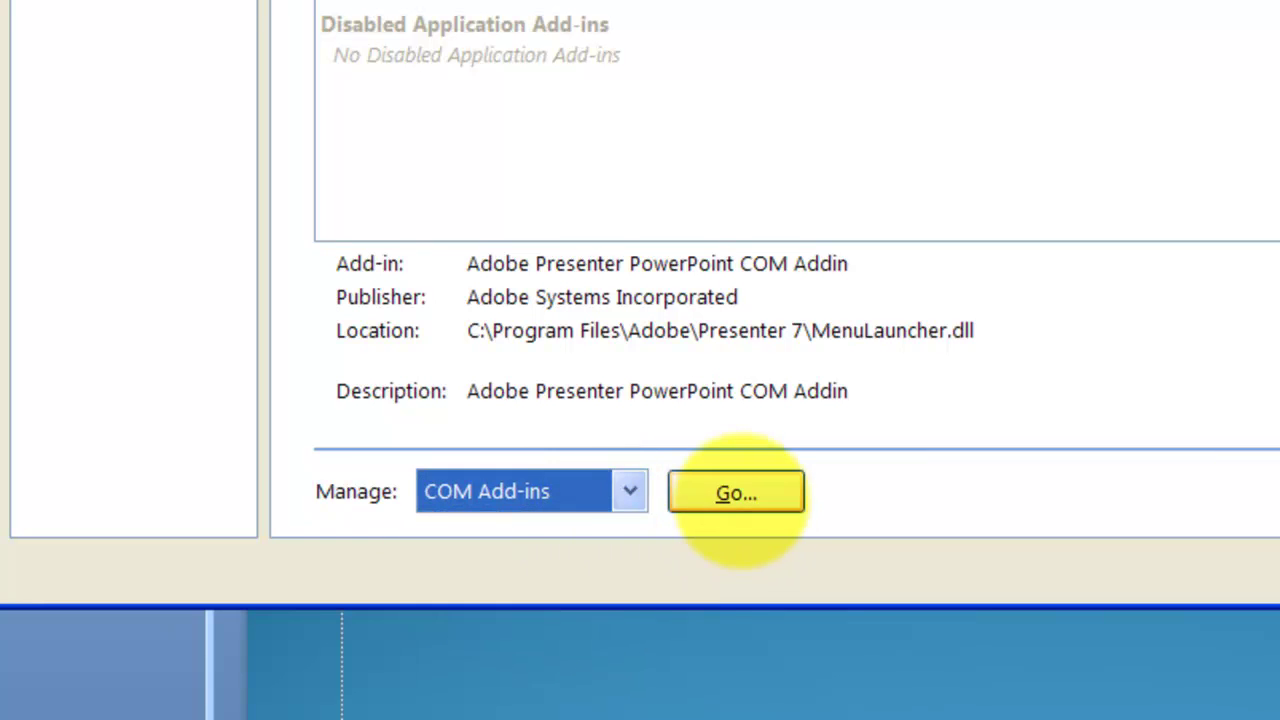
left_click(712, 493)
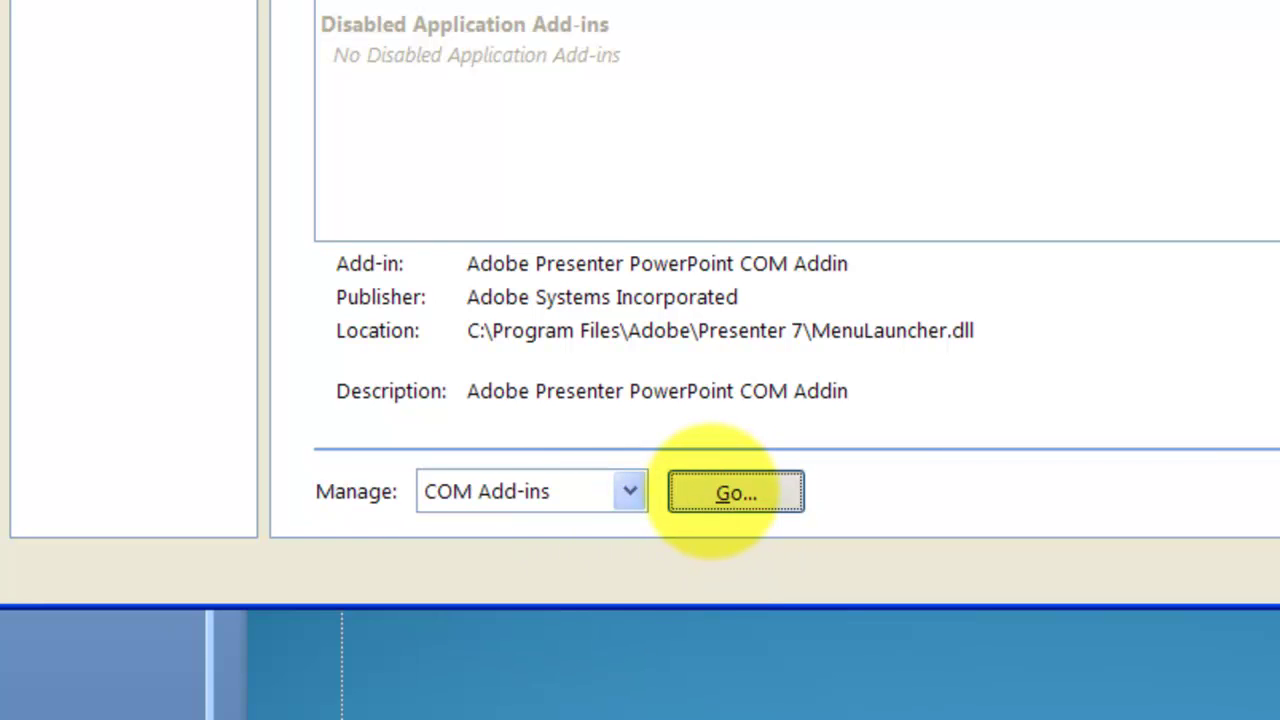
left_click(752, 500)
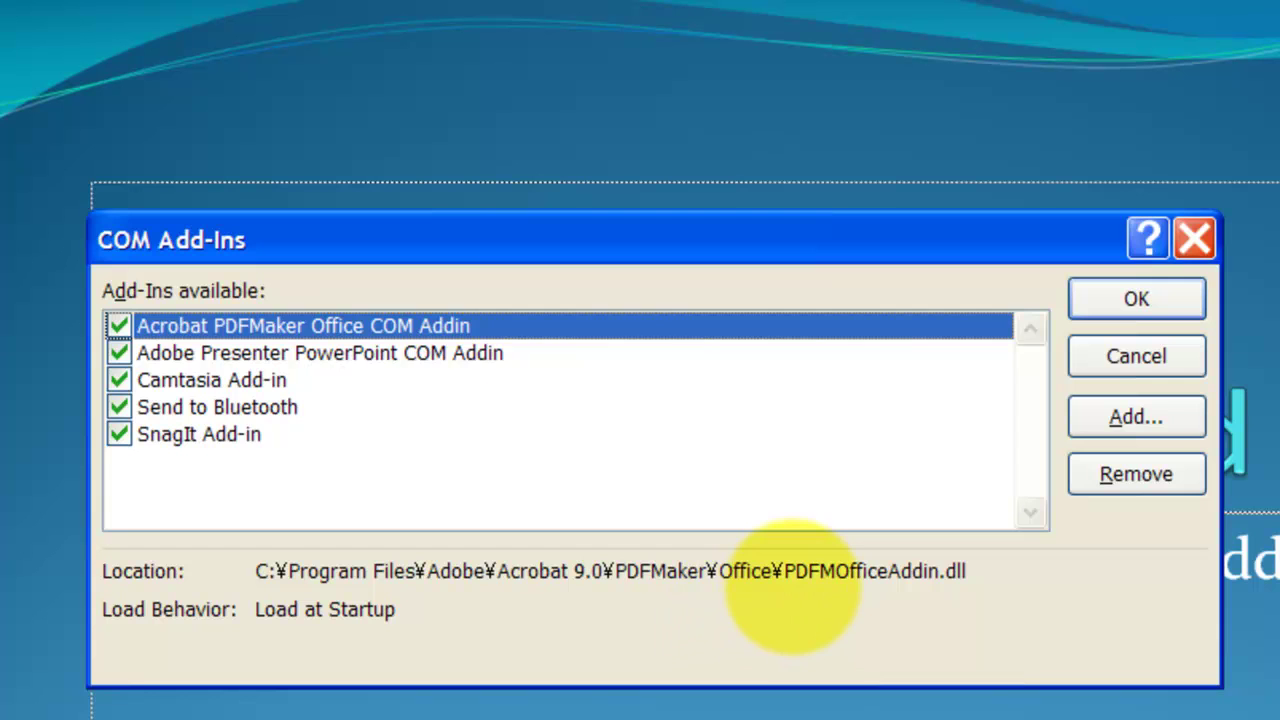
left_click(335, 352)
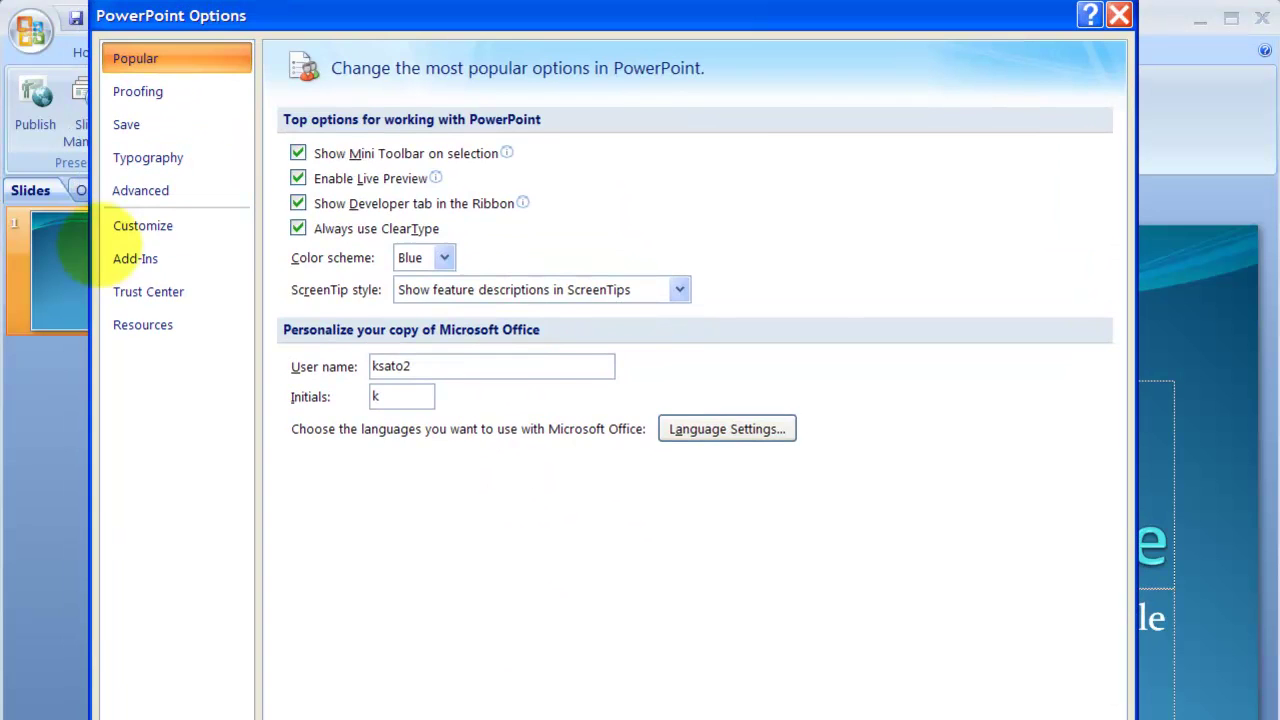
Check the Adobe Presenter add-in's details in the PowerPoint options again and select it in the list of available COM add-ins.
left_click(170, 258)
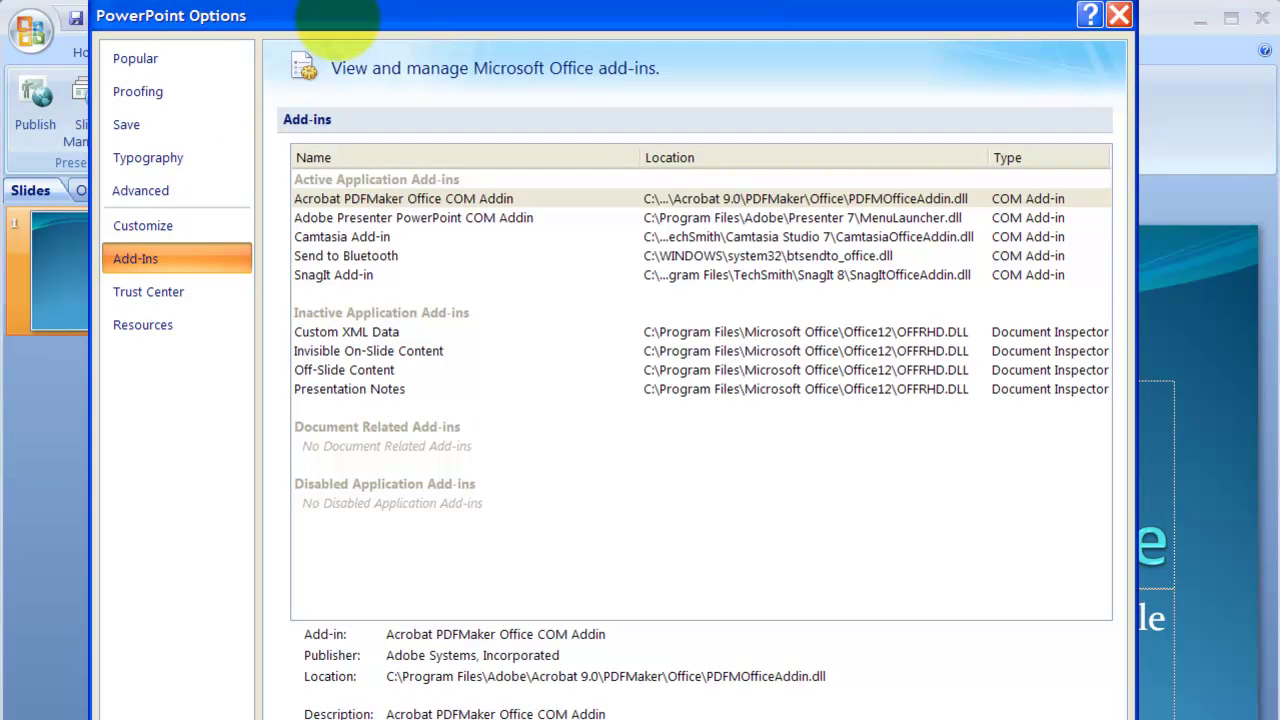
left_click_drag(337, 17, 369, 0)
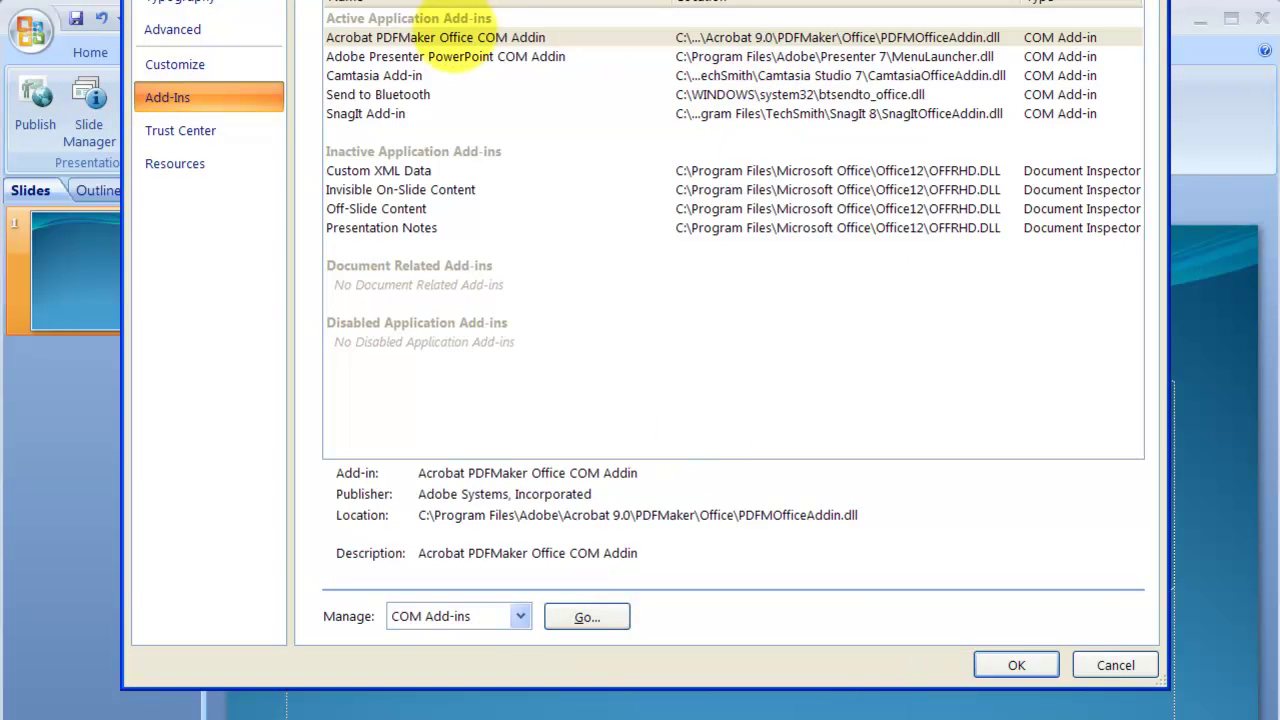
left_click(378, 57)
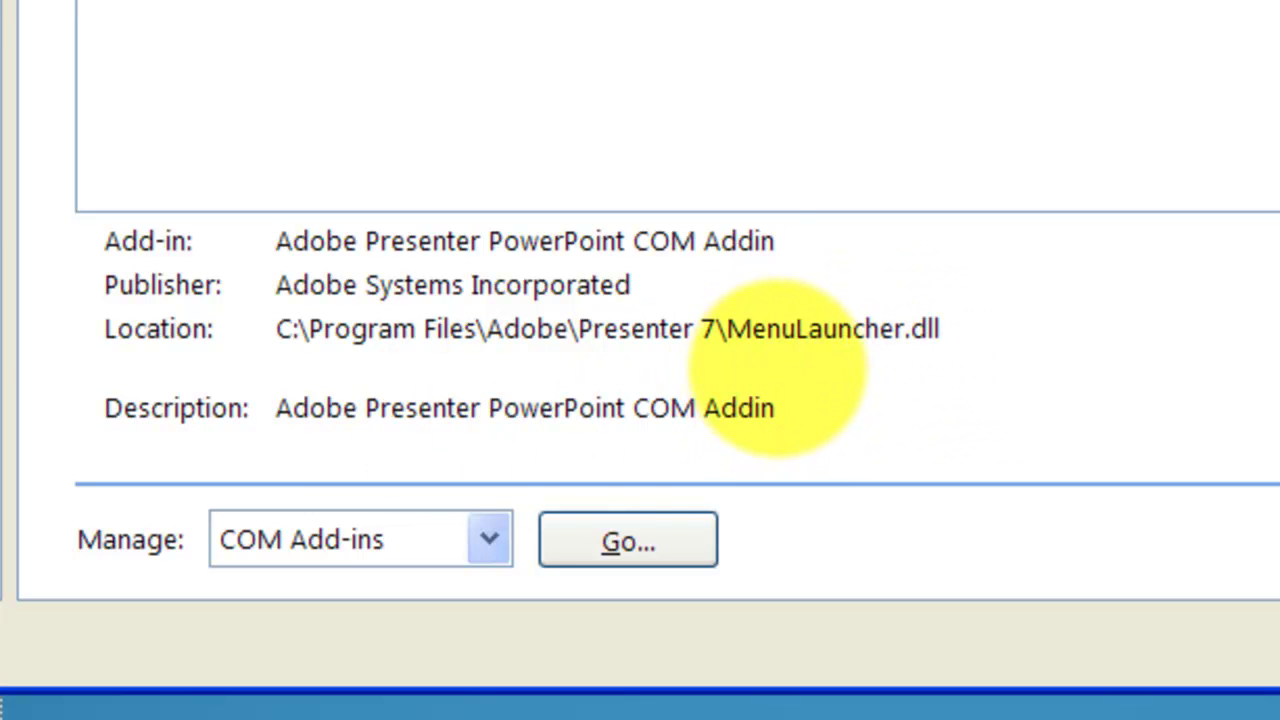
left_click(605, 538)
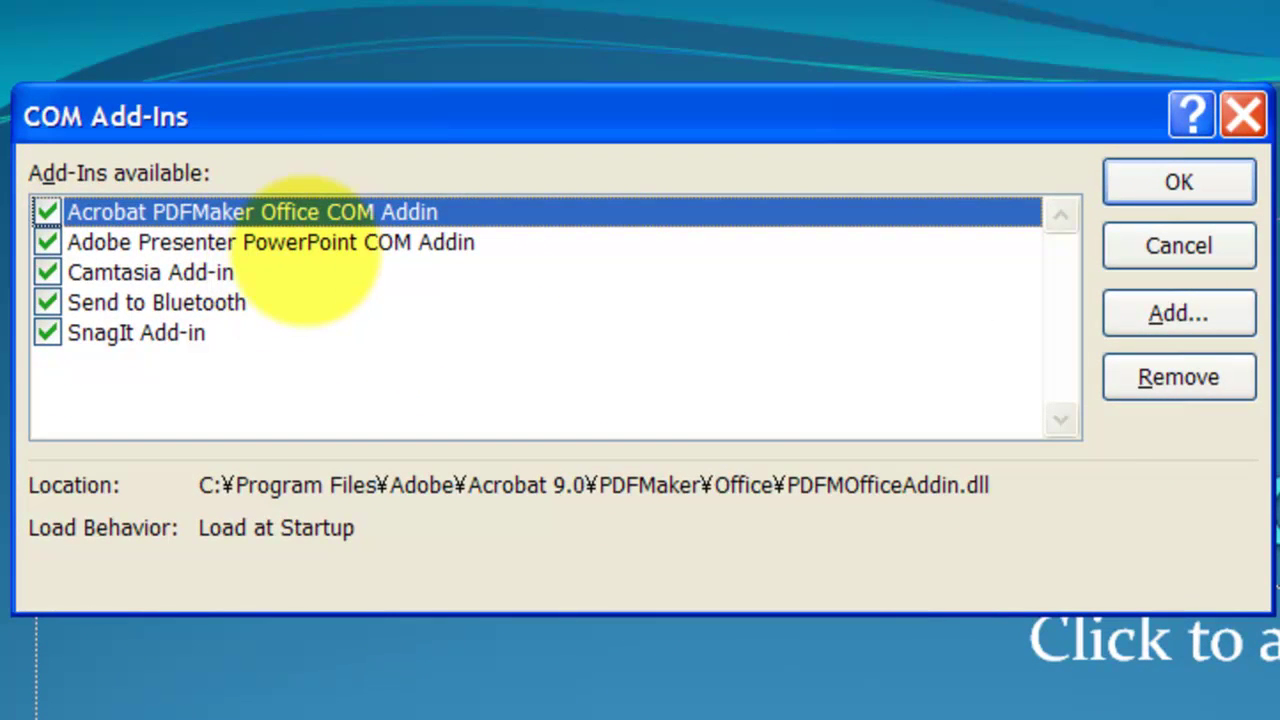
left_click(315, 242)
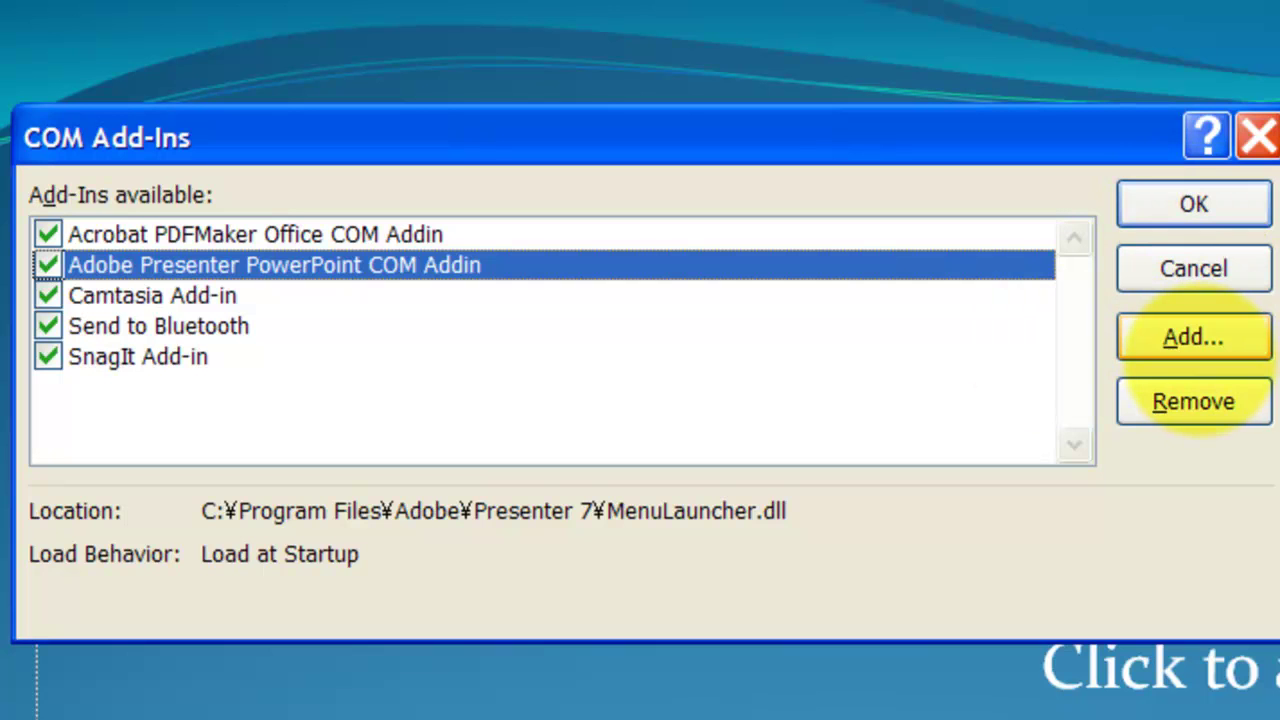
Try adding a COM add-in by browsing to C:\Program Files\Adobe\Presenter 7 and picking MenuLauncher.dll, and dismiss the file dialog.
left_click(1190, 338)
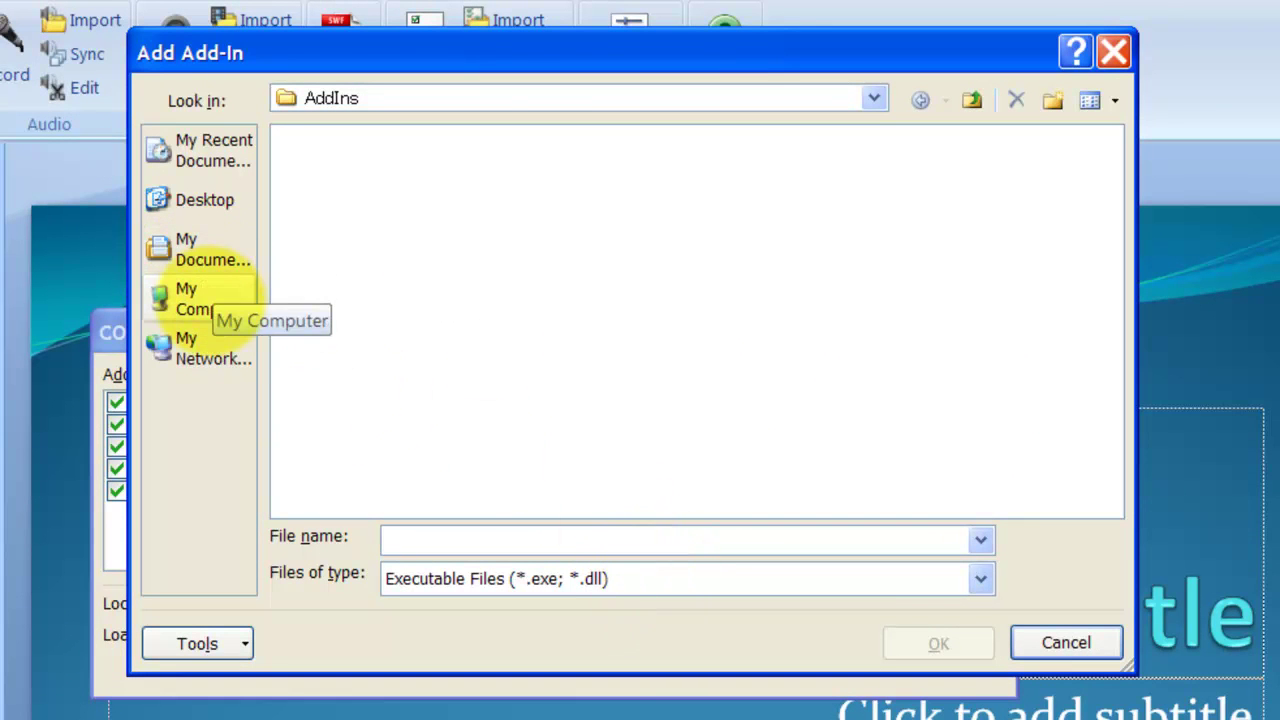
left_click(245, 300)
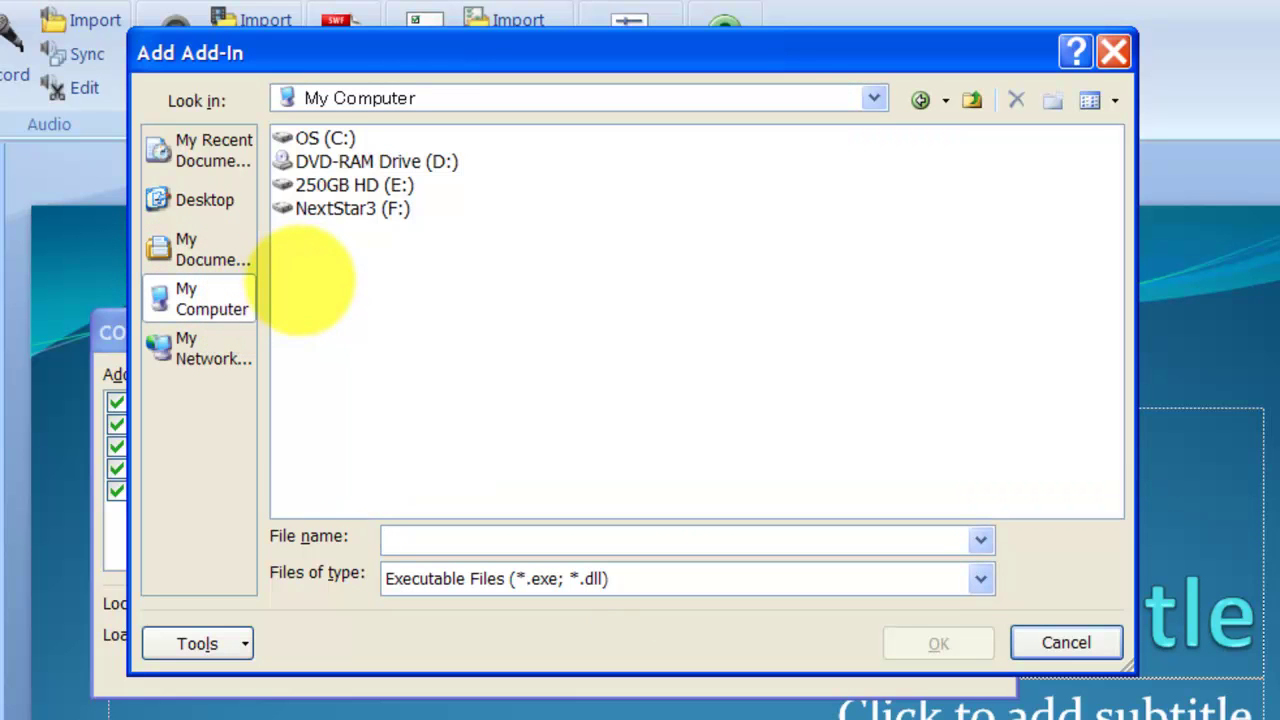
double_click(310, 140)
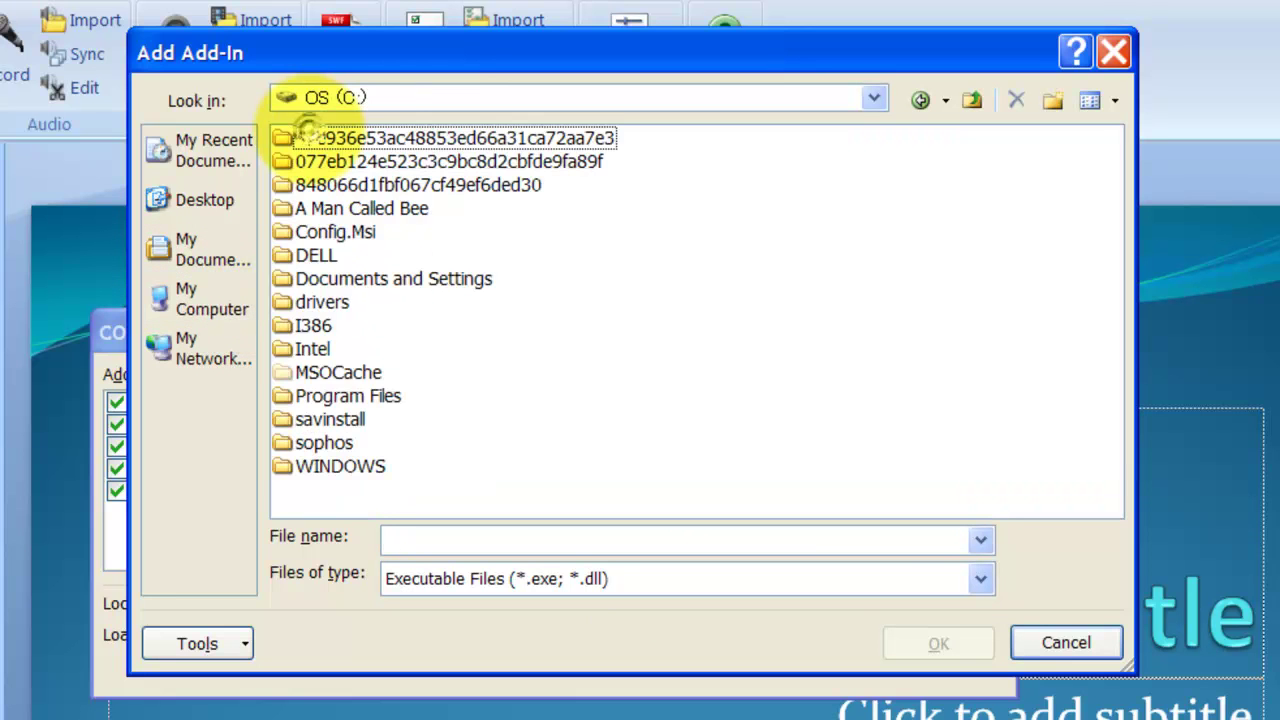
double_click(333, 394)
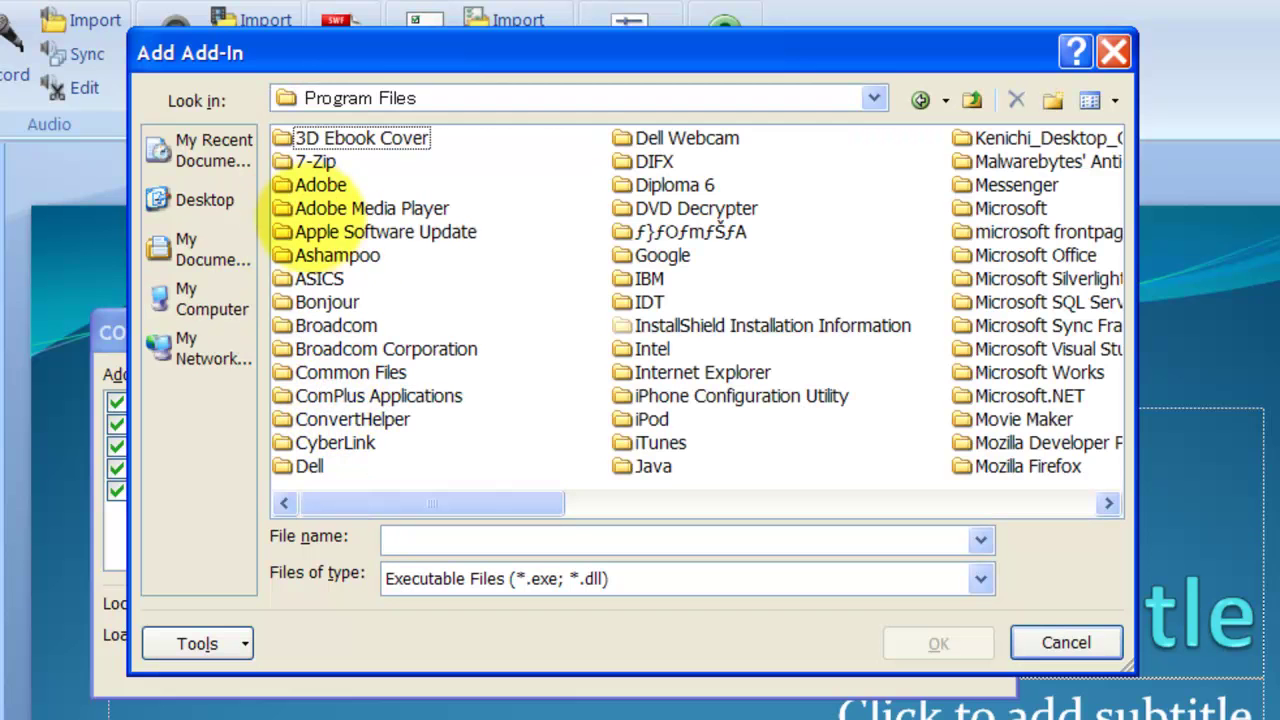
double_click(305, 185)
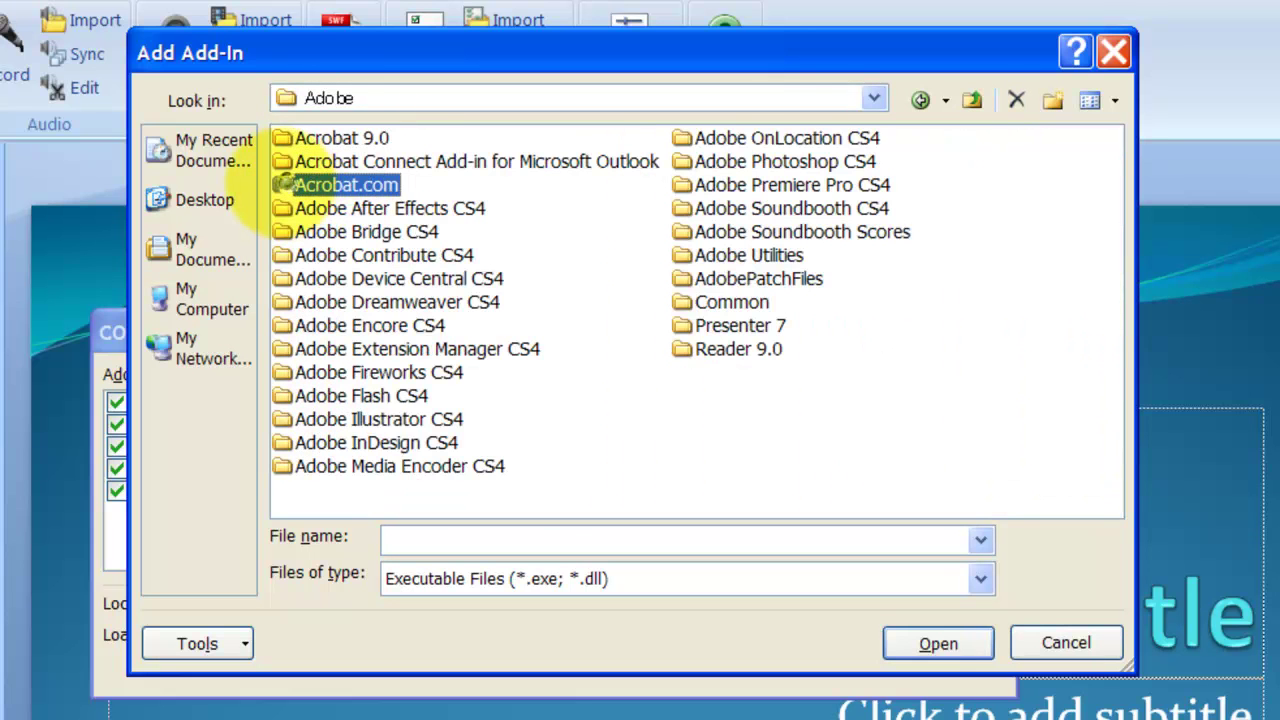
double_click(715, 322)
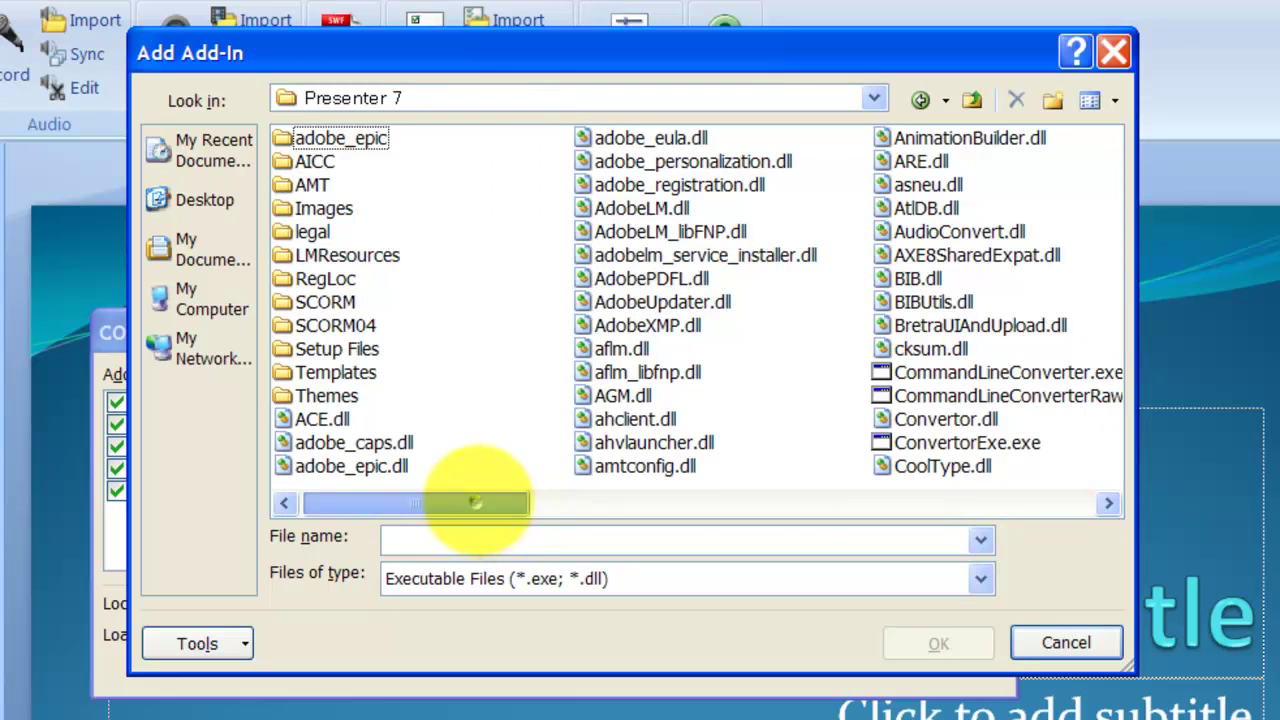
left_click_drag(471, 503, 800, 503)
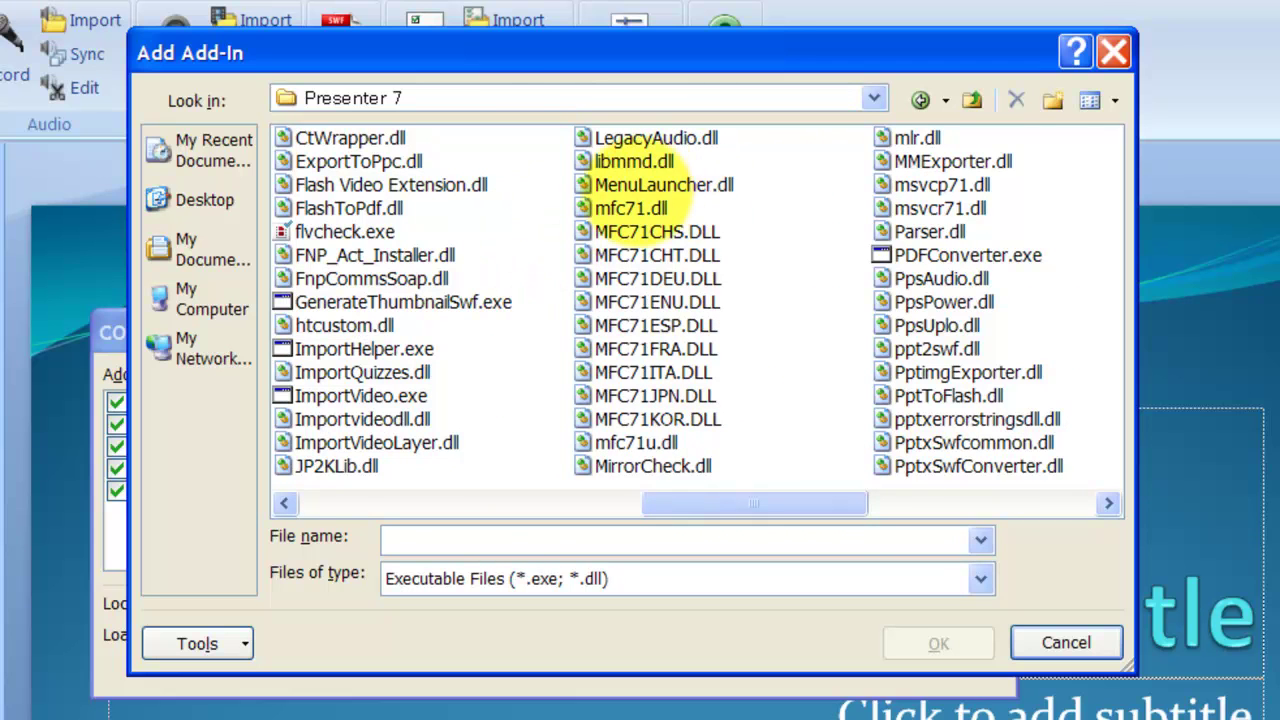
left_click(660, 185)
left_click(885, 642)
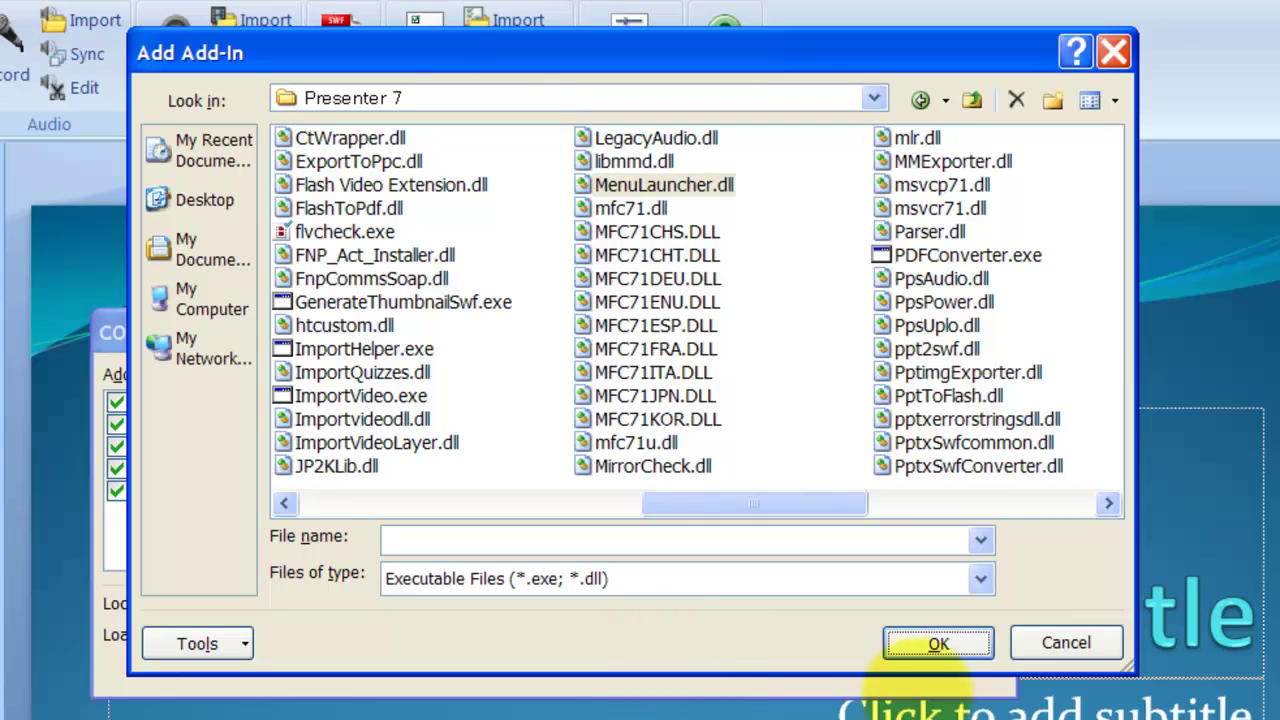
left_click(1060, 640)
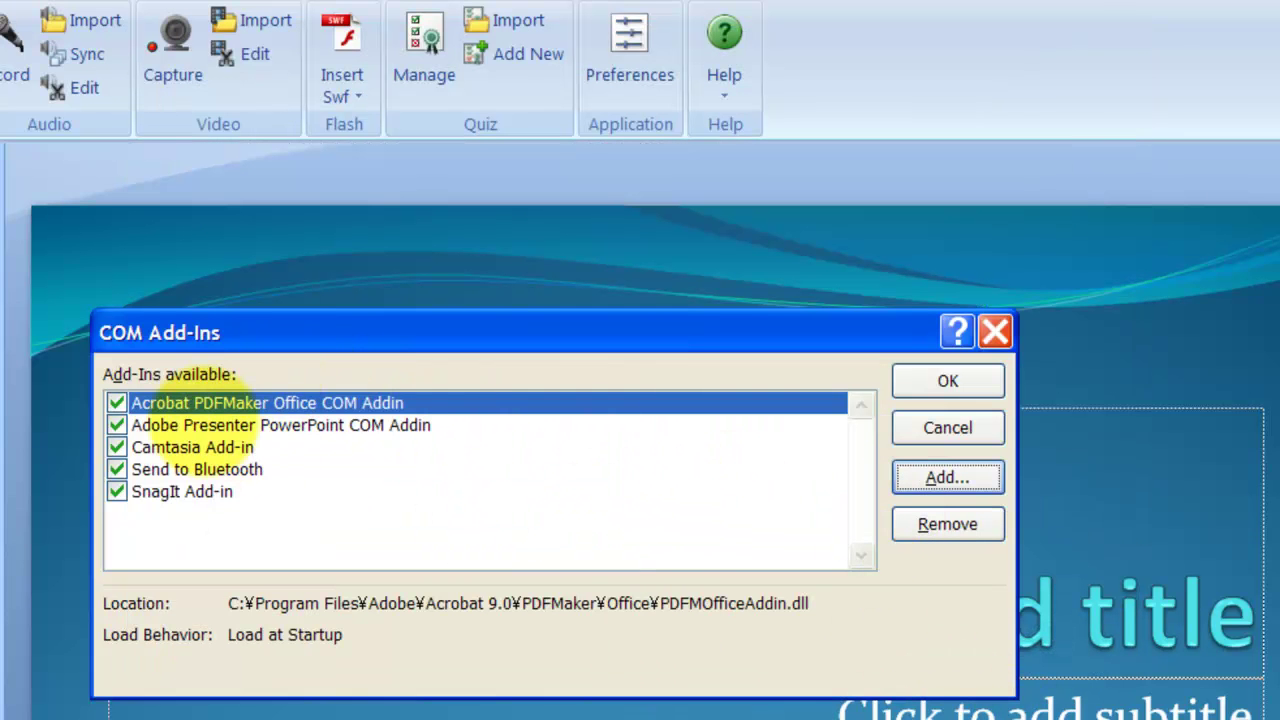
Select Adobe Presenter PowerPoint COM Addin to check its location and load behavior, and close the COM add-ins list without changes.
left_click(195, 425)
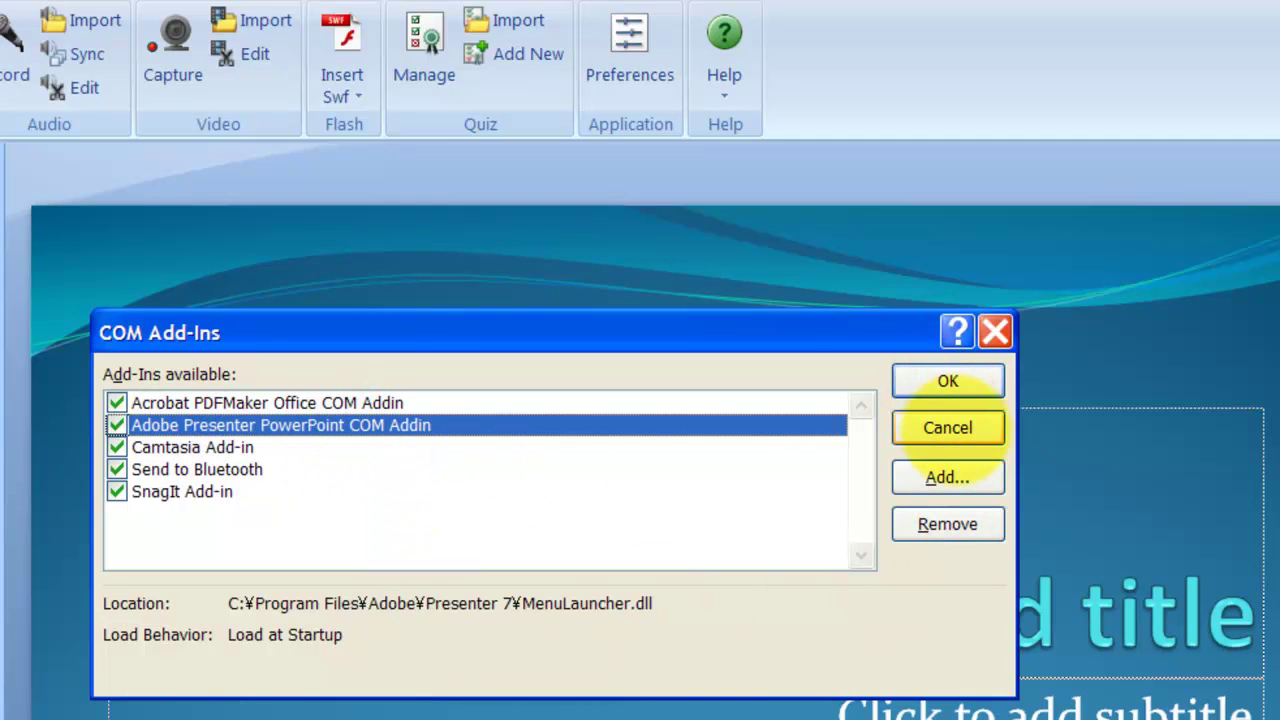
left_click(948, 427)
left_click(902, 430)
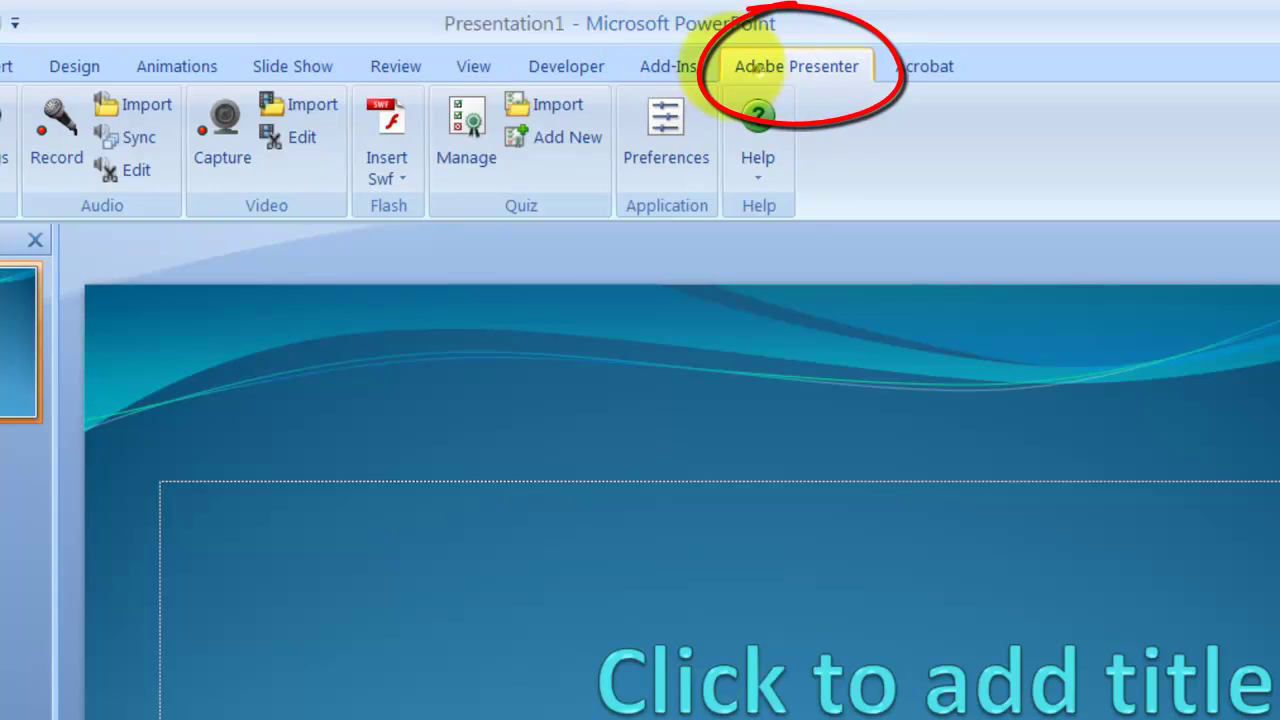
Look over the Adobe Presenter commands and compare them with the commands provided under Add-Ins.
left_click(668, 66)
left_click(785, 66)
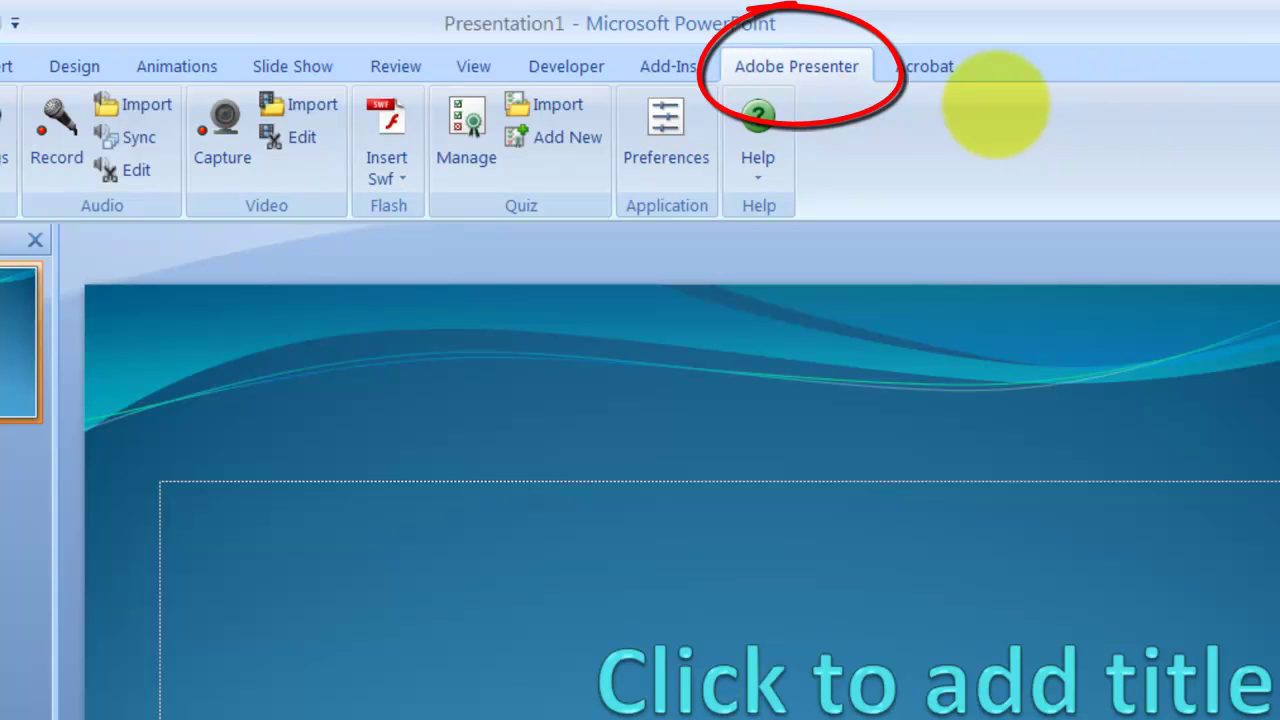
left_click(668, 66)
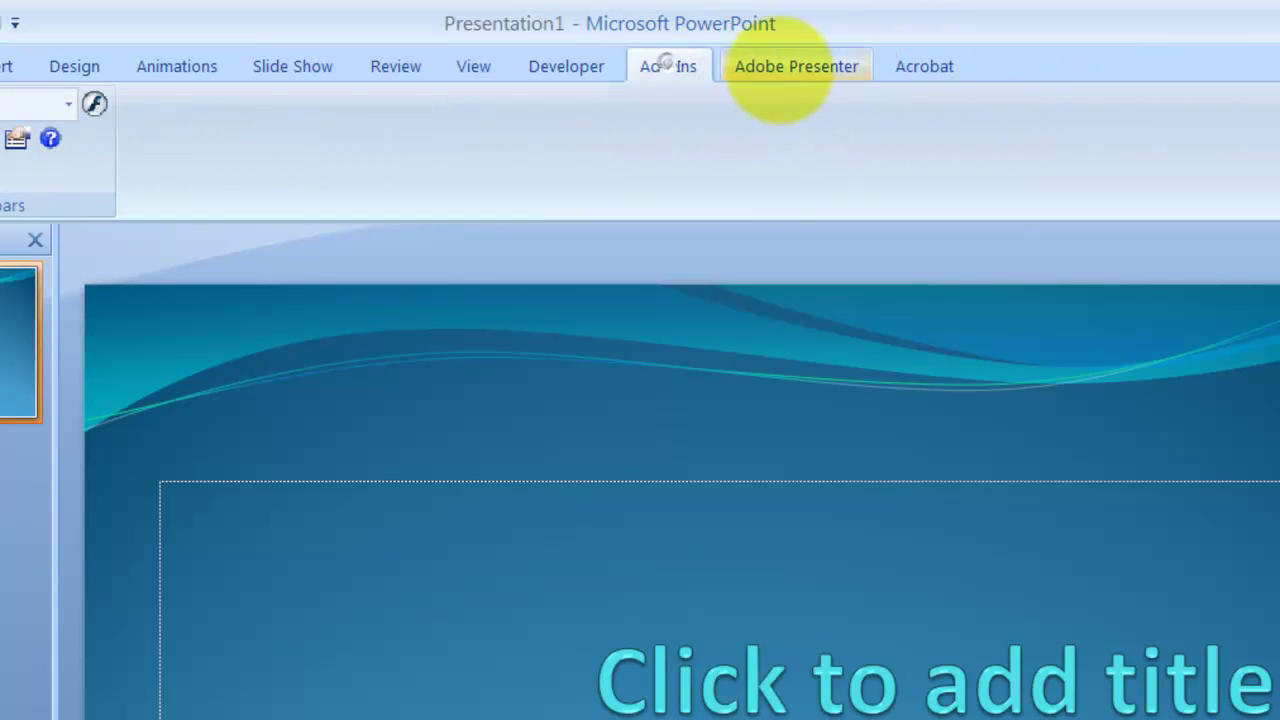